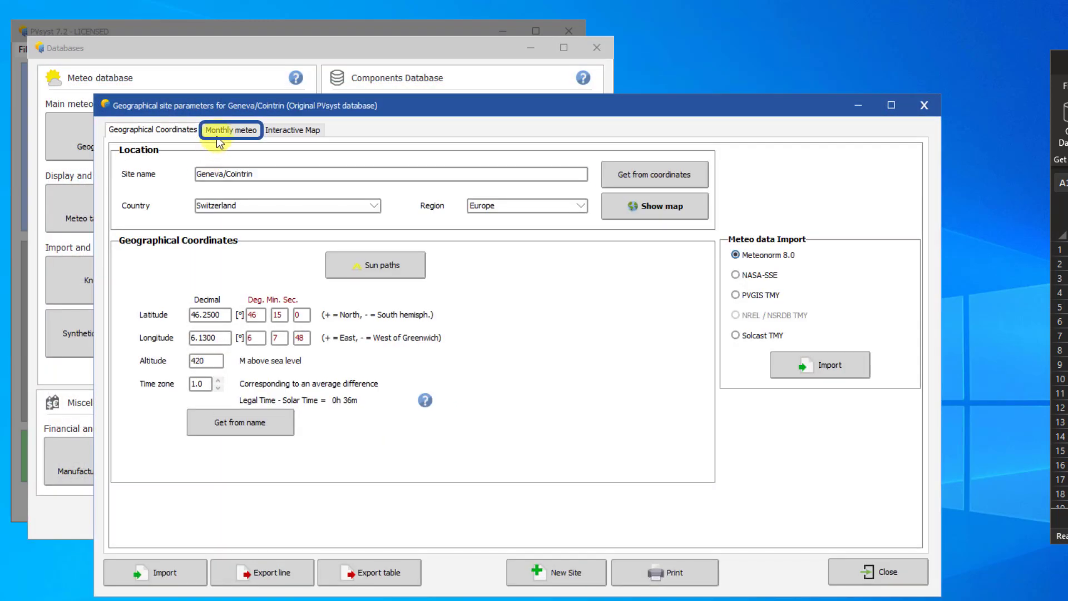
# - In the Geneva/Cointrin monthly meteo data, set the horizontal diffuse irradiation to 29 for February, 64 for April and 73 for August
pyautogui.click(218, 136)
pyautogui.click(287, 272)
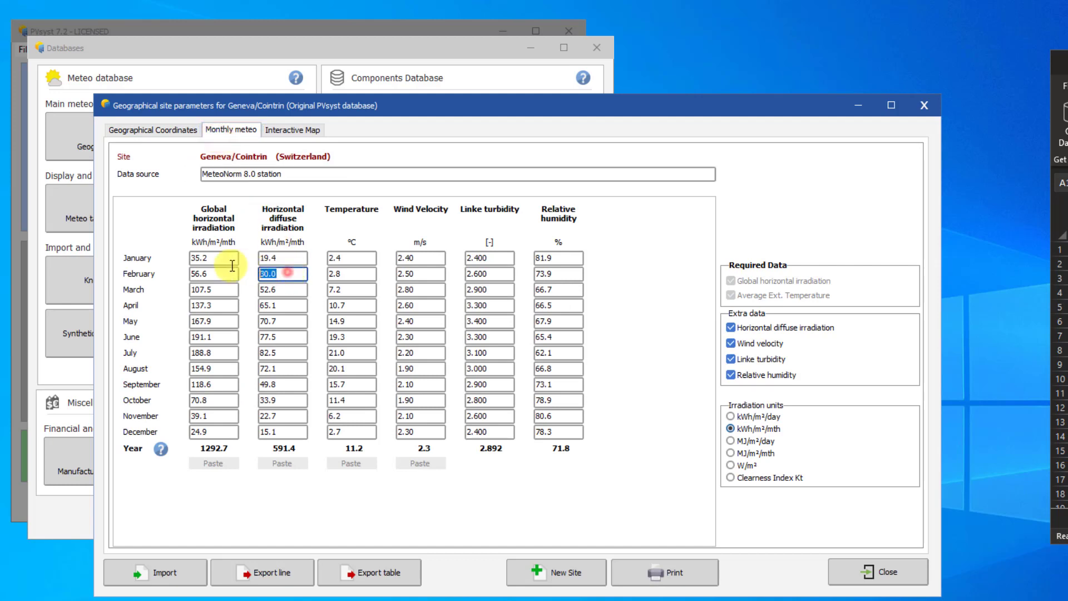
pyautogui.write('29')
pyautogui.click(280, 304)
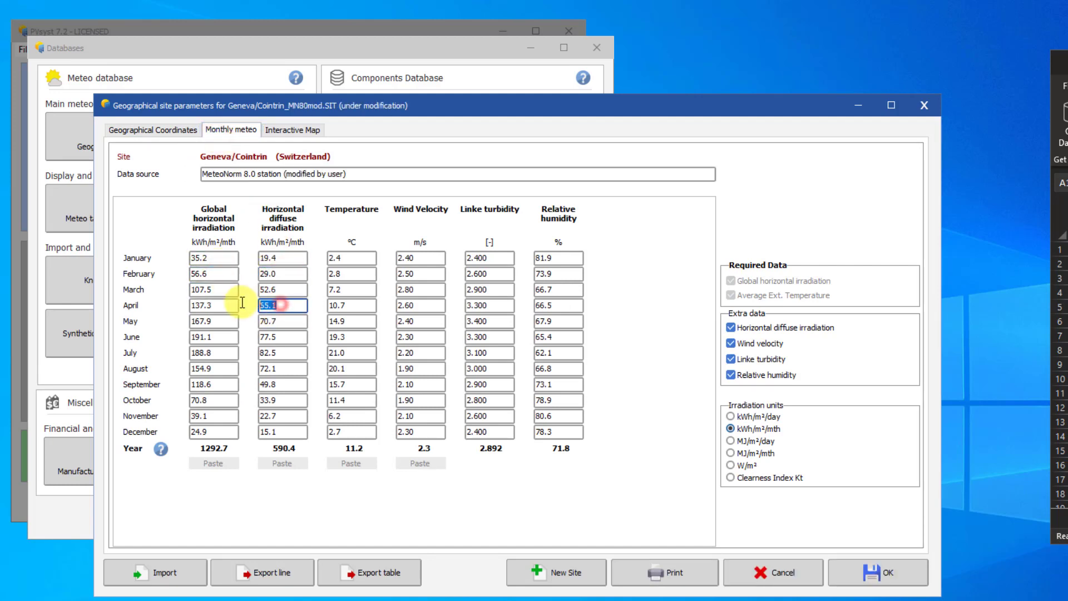
pyautogui.write('64')
pyautogui.click(297, 368)
pyautogui.write('73')
# - Set the monthly temperature to 22 °C for August and 16 °C for September
pyautogui.click(352, 369)
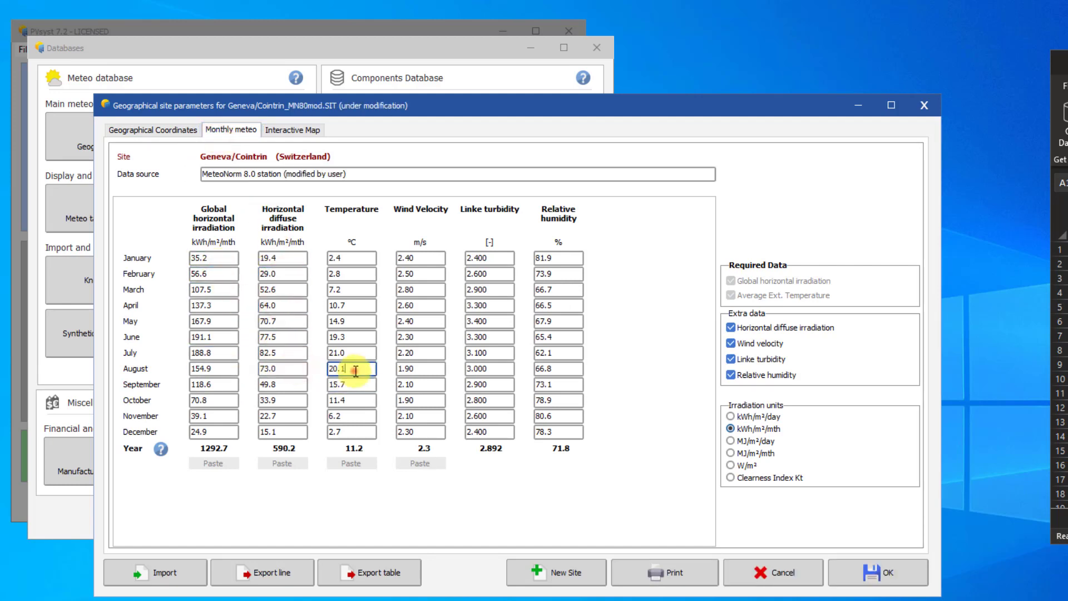
pyautogui.write('22')
pyautogui.press('Tab')
pyautogui.write('16')
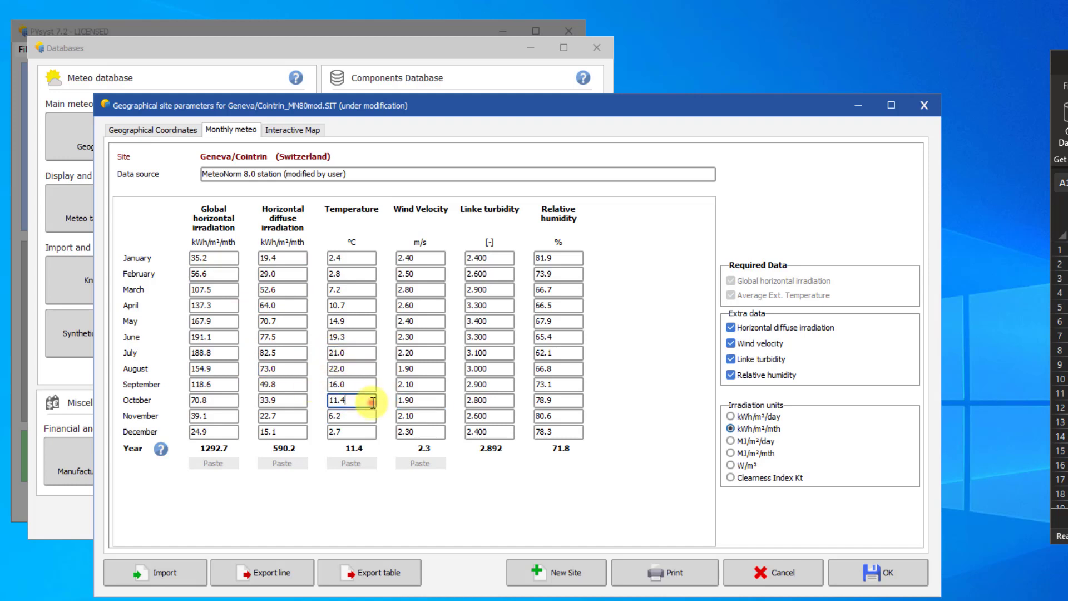
# - Save the modified site as Cointrin_MN80mod and generate a synthetic hourly meteo file that includes the modifications
pyautogui.click(873, 573)
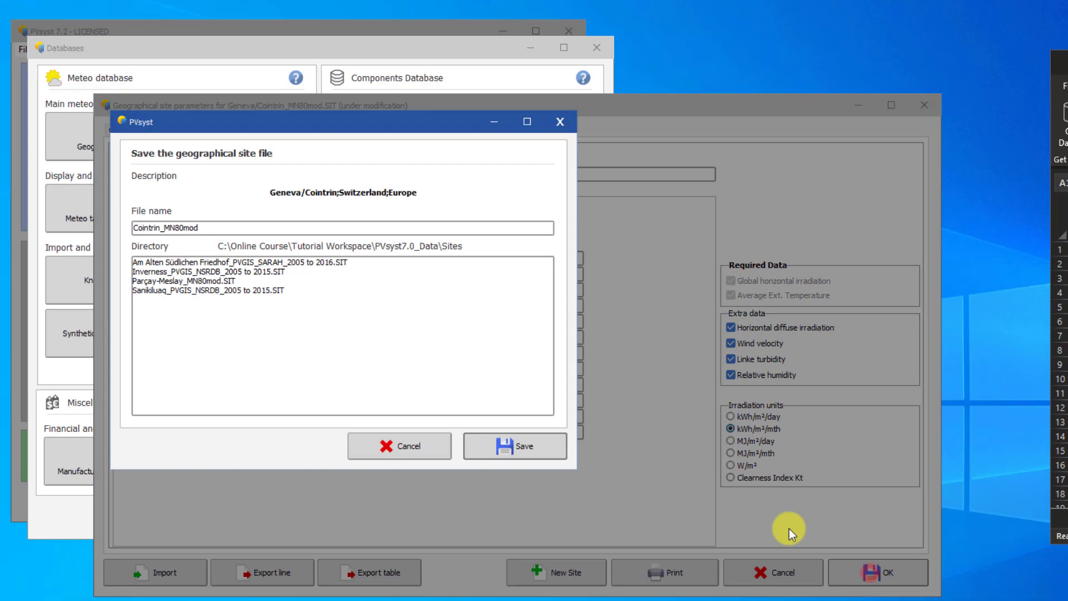
pyautogui.click(525, 456)
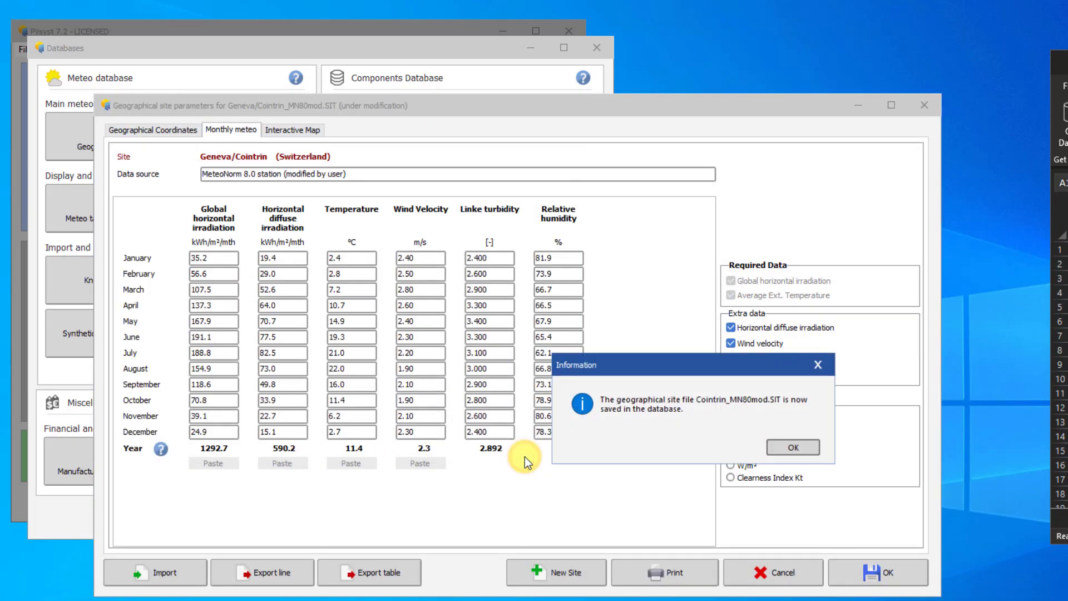
pyautogui.click(789, 446)
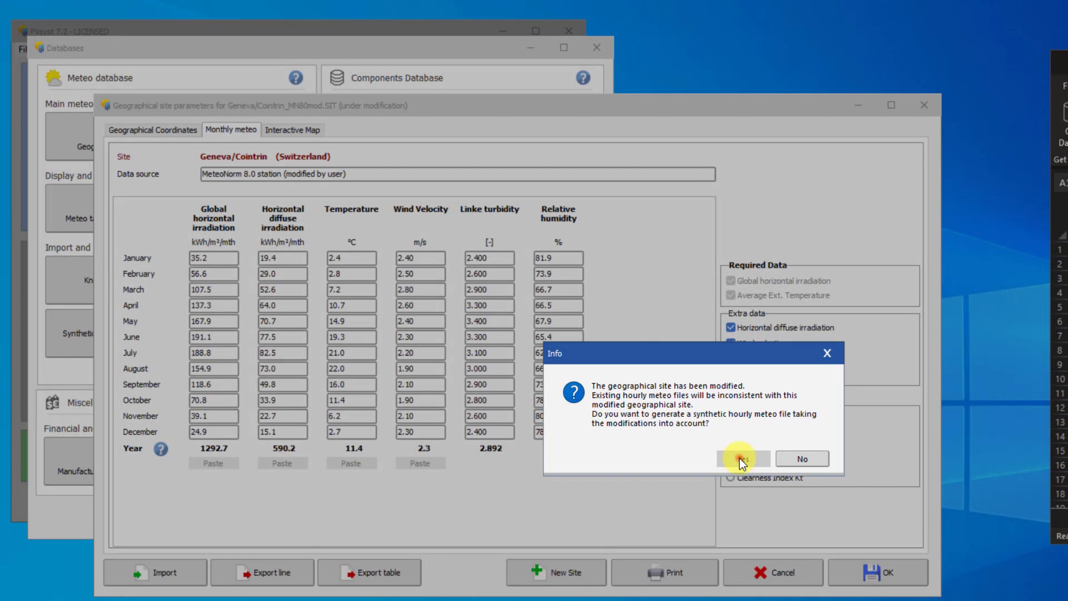
pyautogui.click(739, 459)
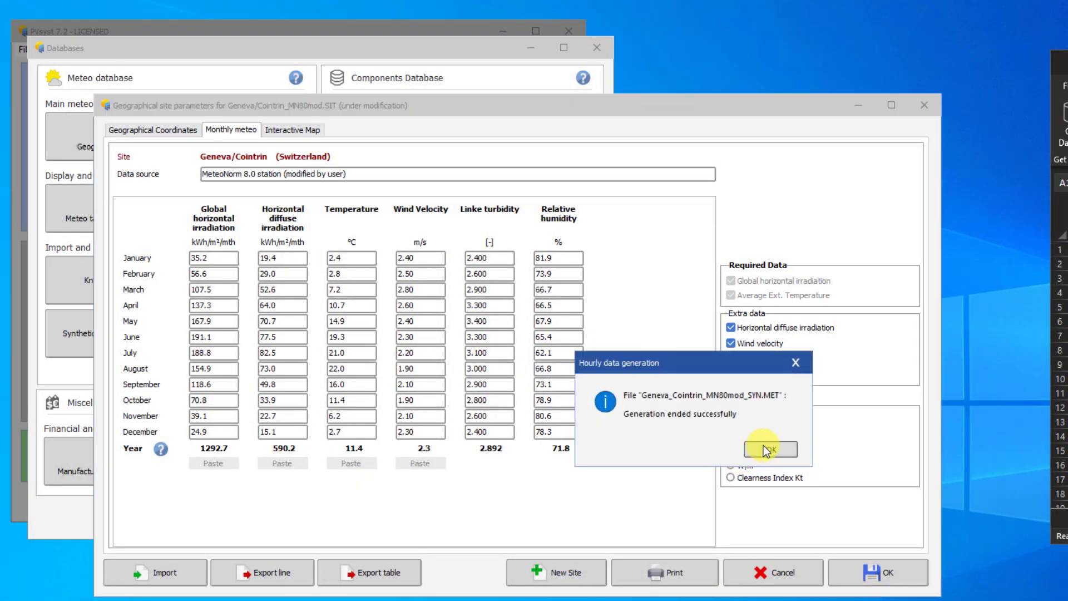
pyautogui.click(769, 448)
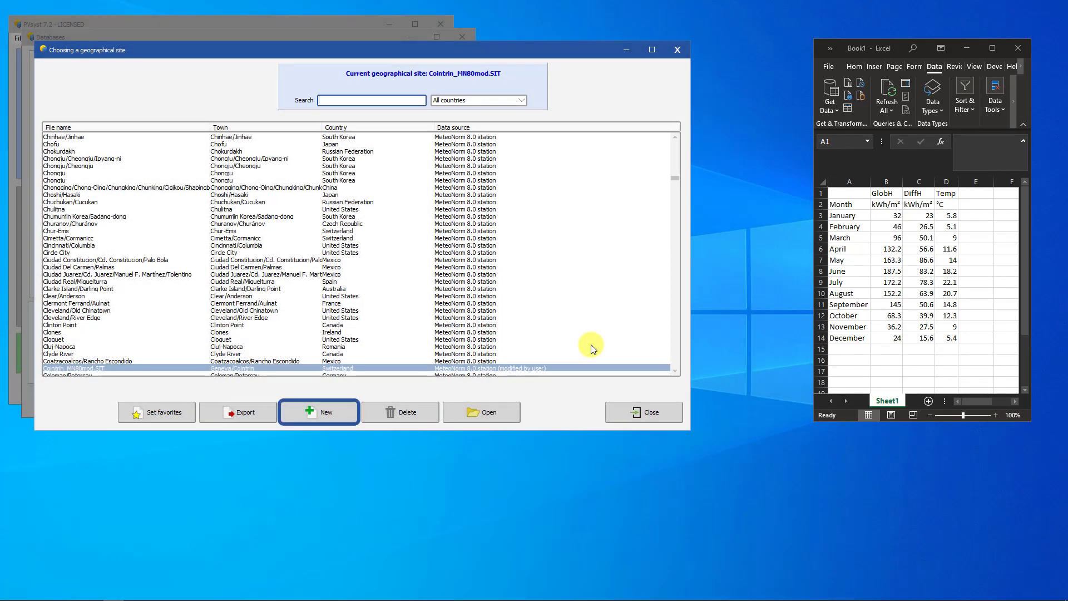
# - Create a new geographical site and locate Tours on the interactive map
pyautogui.click(317, 416)
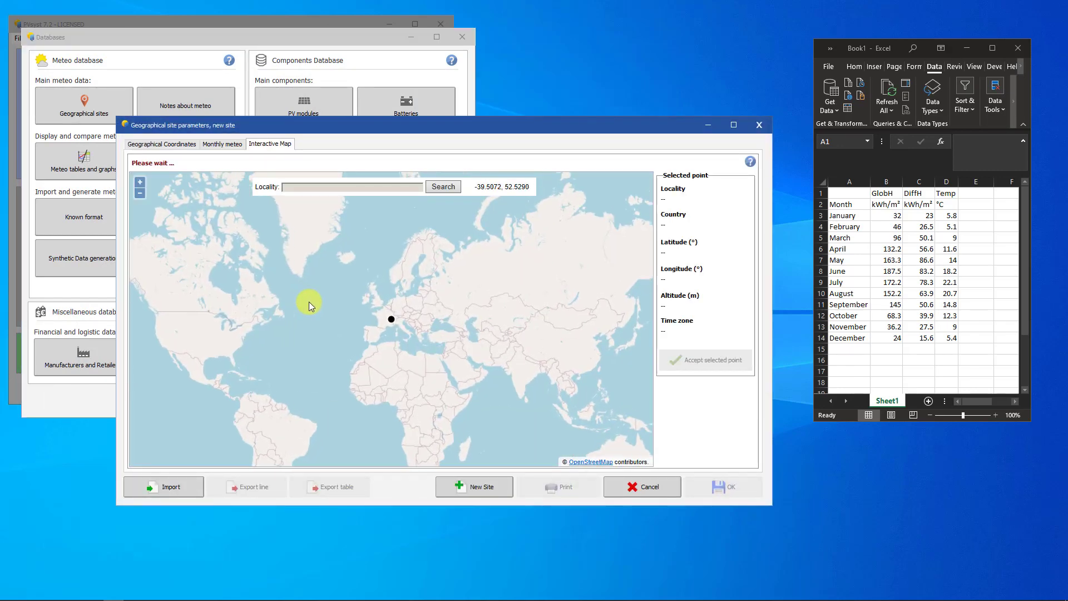
pyautogui.click(312, 188)
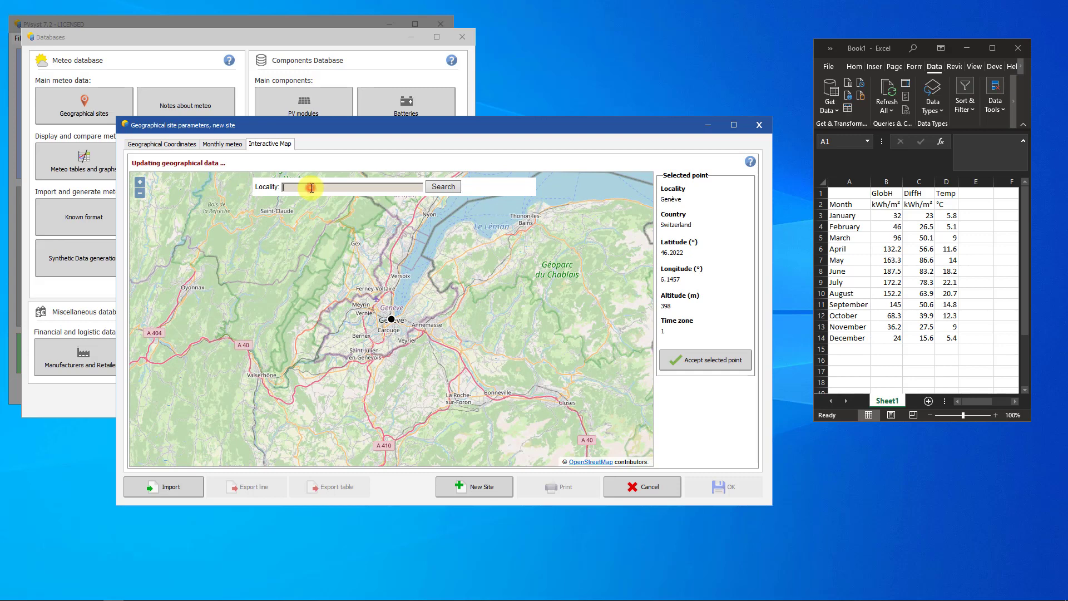
pyautogui.write('Tours')
pyautogui.click(440, 187)
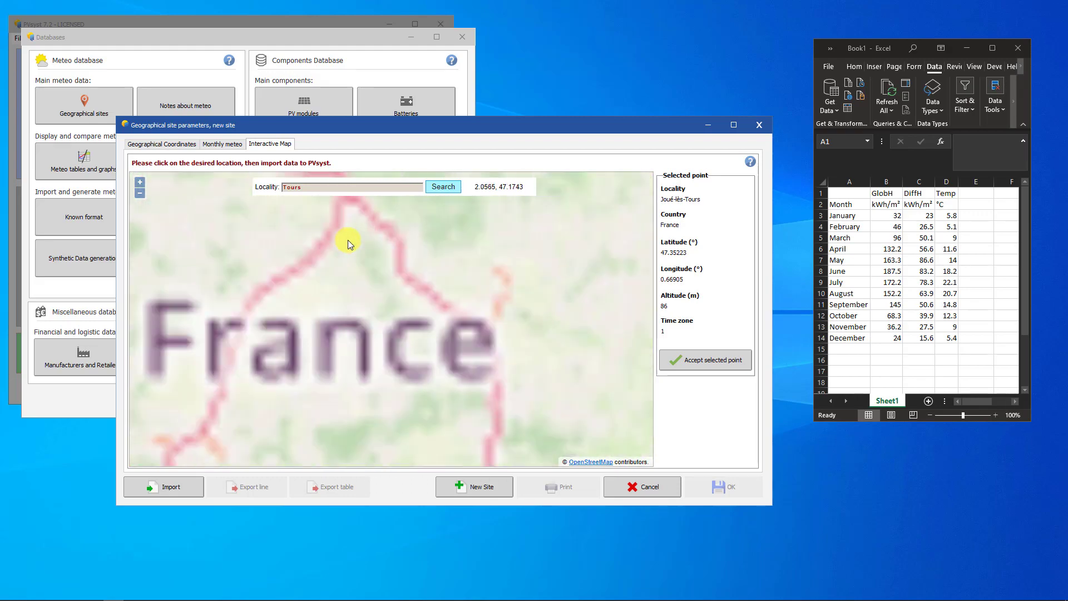
pyautogui.scroll(2, 401, 334)
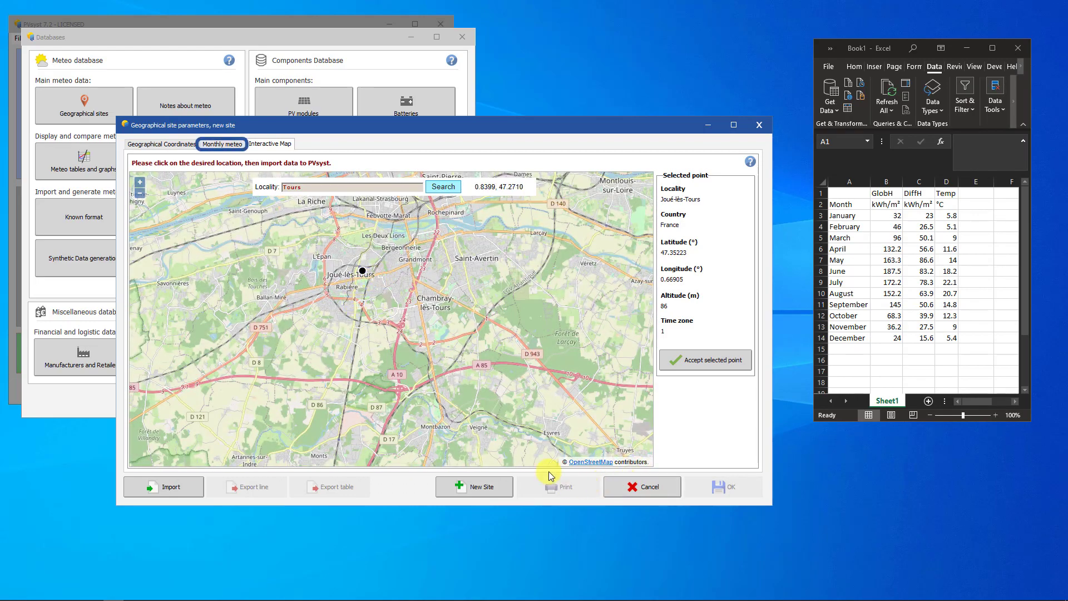
# - Exclude relative humidity, Linke turbidity and wind velocity from the new site's monthly meteo data
pyautogui.click(206, 147)
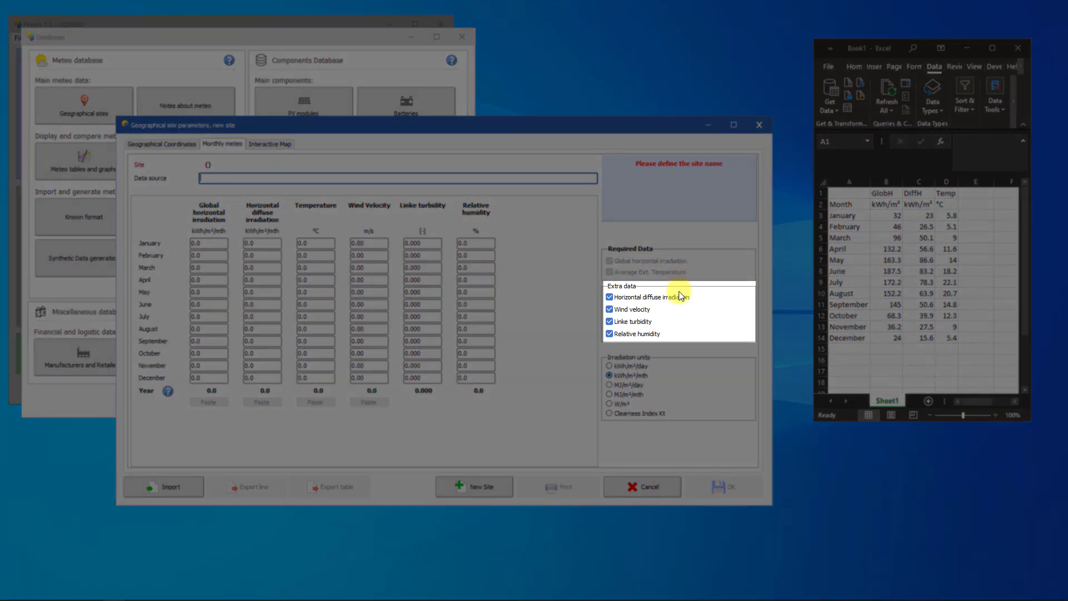
pyautogui.click(646, 334)
pyautogui.click(640, 321)
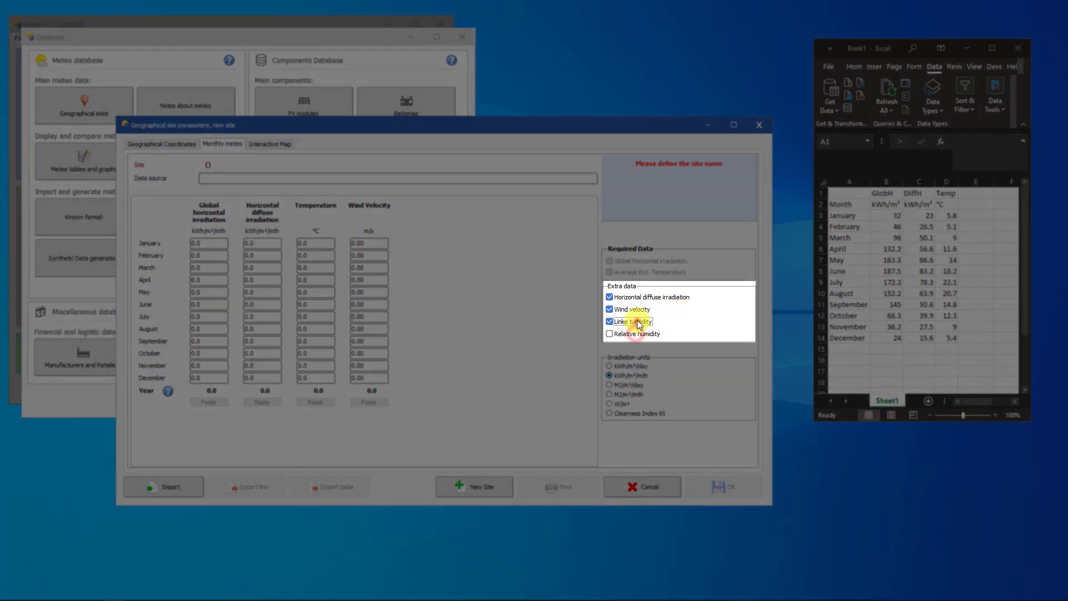
pyautogui.click(639, 310)
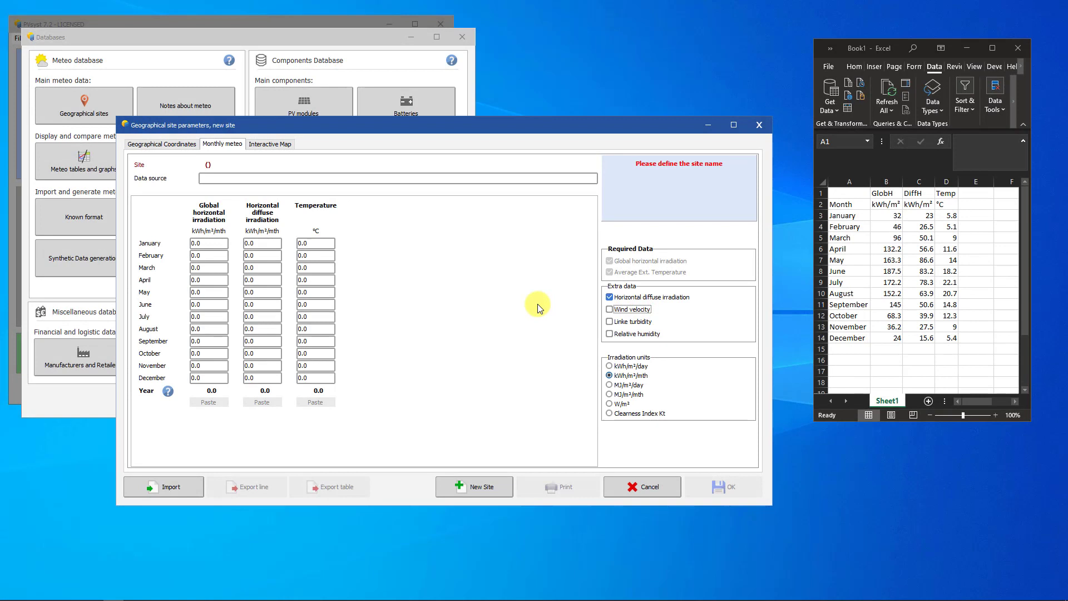
# - Copy the twelve monthly GlobH values from the Excel sheet into the site's global horizontal irradiation column
pyautogui.click(890, 215)
pyautogui.moveTo(890, 214); pyautogui.dragTo(890, 338)
pyautogui.hotkey('ctrl', 'c')
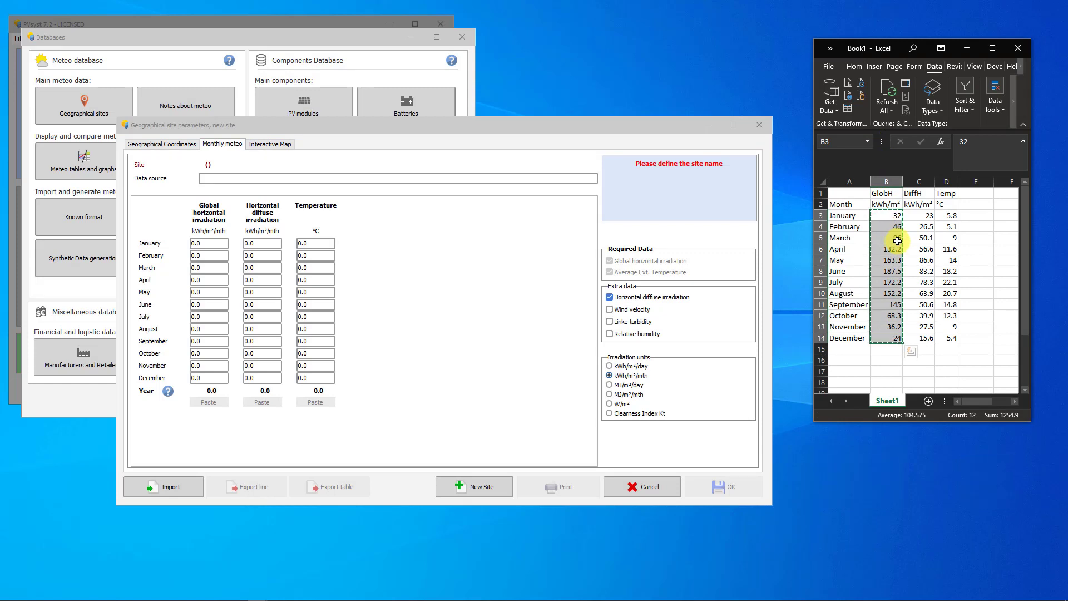
pyautogui.click(454, 285)
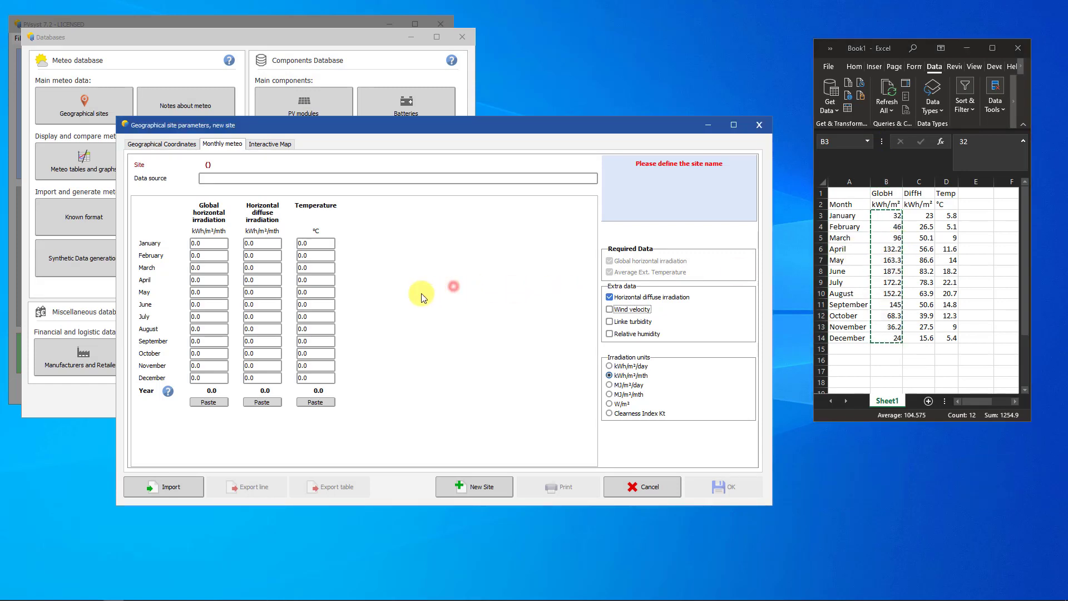
pyautogui.click(209, 401)
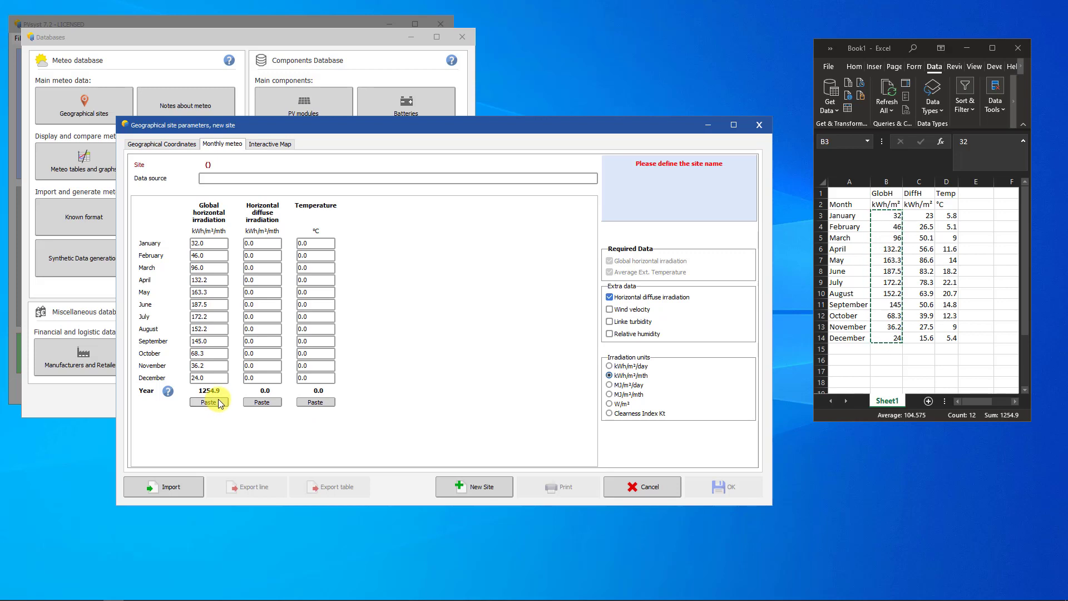
# - Copy the twelve monthly DiffH values from the Excel sheet into the horizontal diffuse irradiation column
pyautogui.click(924, 214)
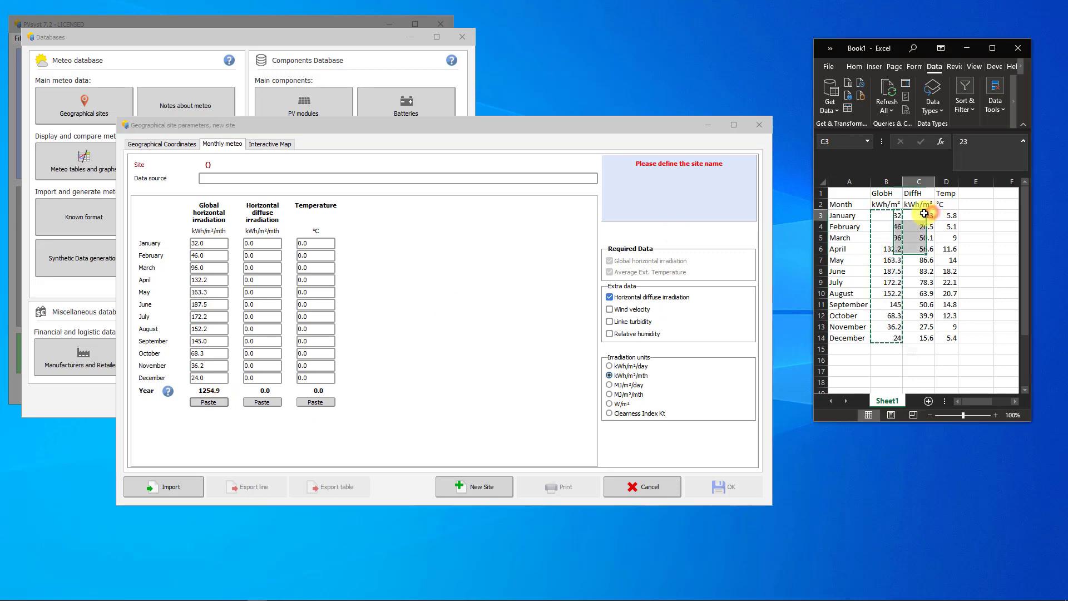
pyautogui.moveTo(923, 214); pyautogui.dragTo(926, 338)
pyautogui.hotkey('ctrl', 'c')
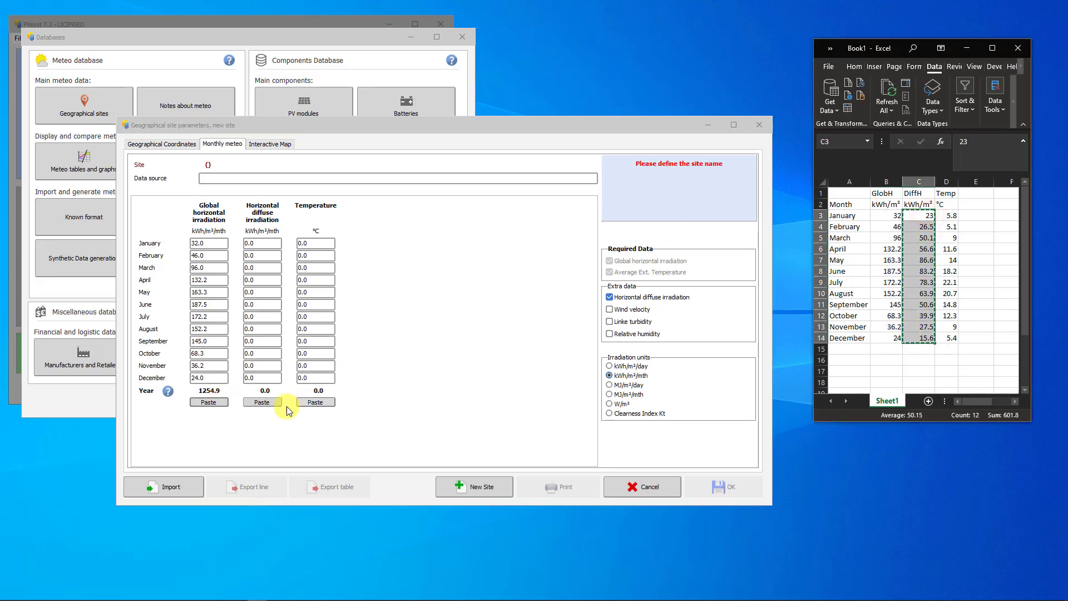
pyautogui.click(262, 401)
# - Copy the twelve monthly Temp values from the Excel sheet into the site's temperature column
pyautogui.moveTo(949, 215); pyautogui.dragTo(951, 337)
pyautogui.hotkey('ctrl', 'c')
pyautogui.click(306, 400)
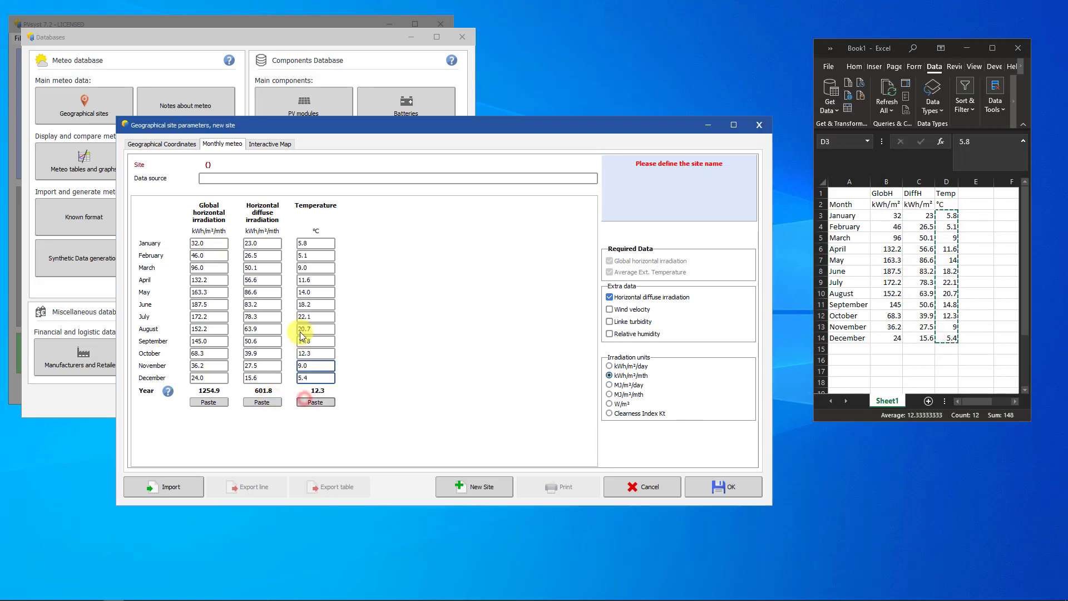
# - Enter Custom Source as the data source and fill in the new site's name and location from its coordinates
pyautogui.click(267, 177)
pyautogui.write('Cust')
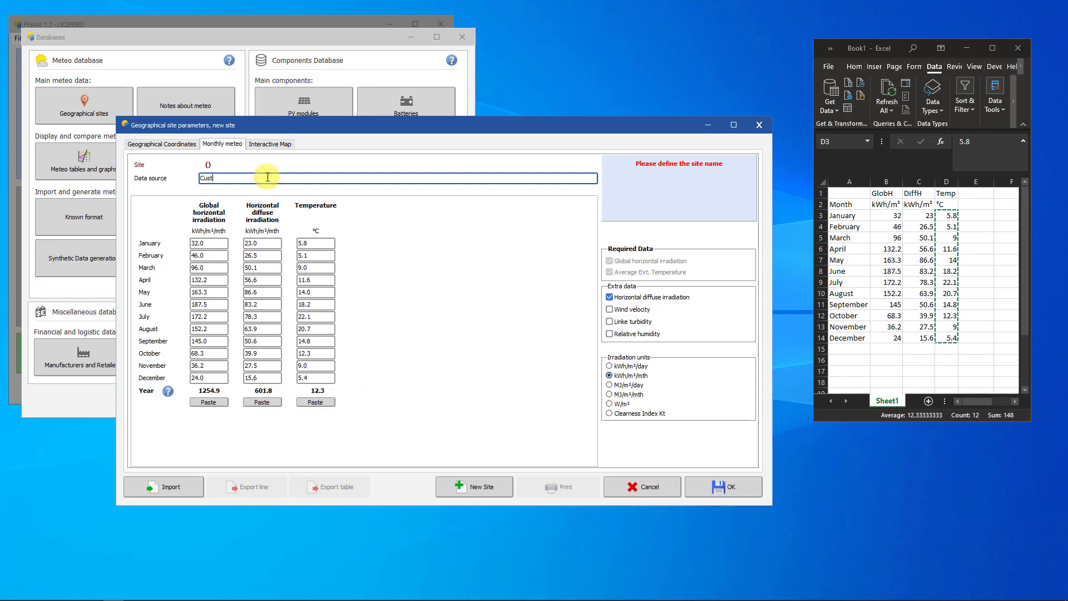
pyautogui.write('om Source')
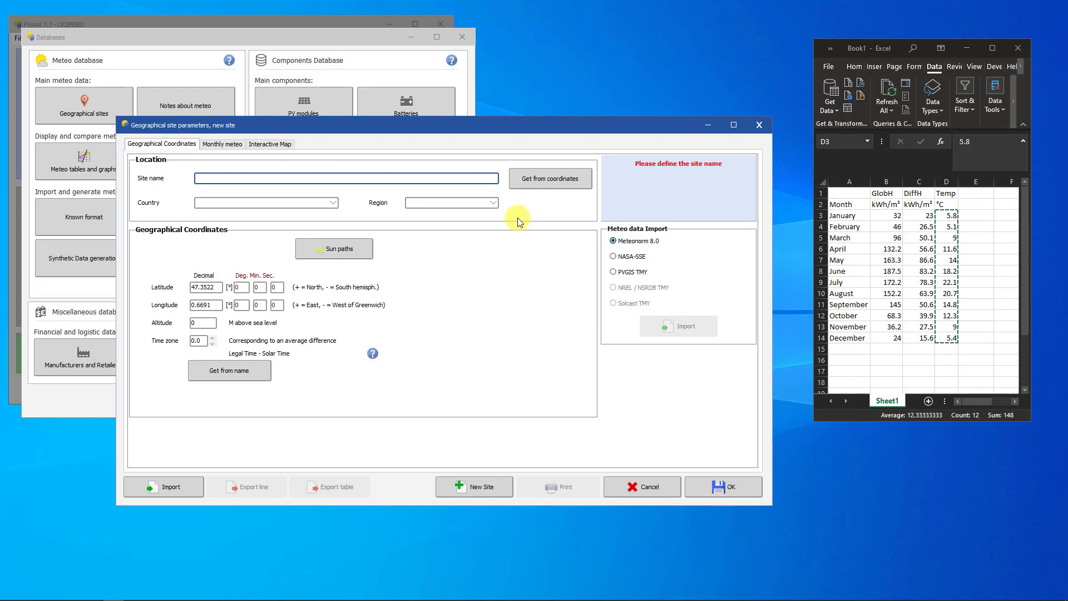
pyautogui.click(538, 178)
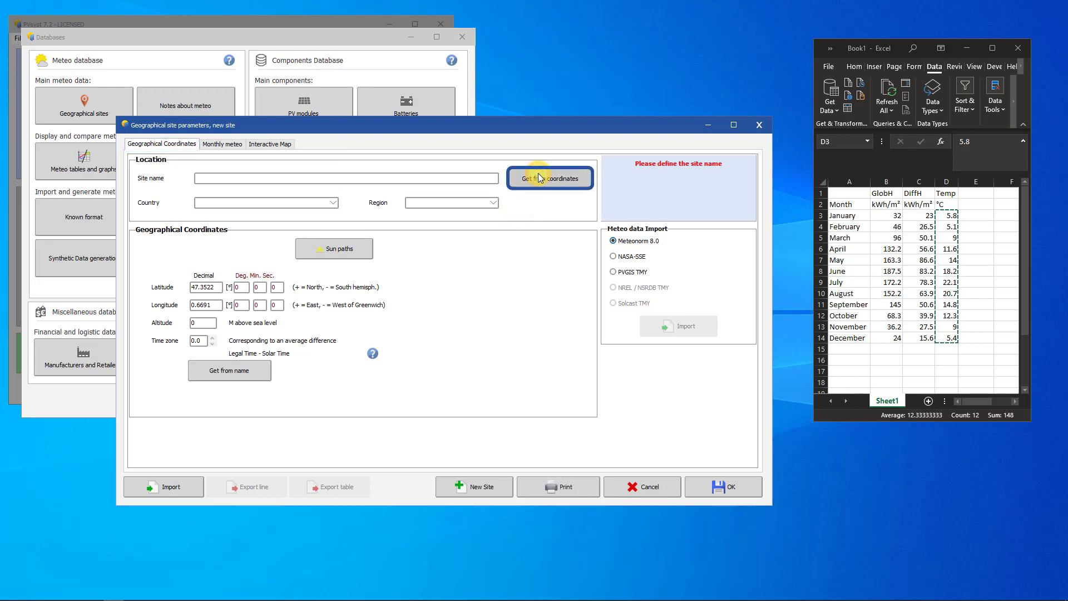
# - Save the new geographical site file as Tours Tutorial Site
pyautogui.click(232, 144)
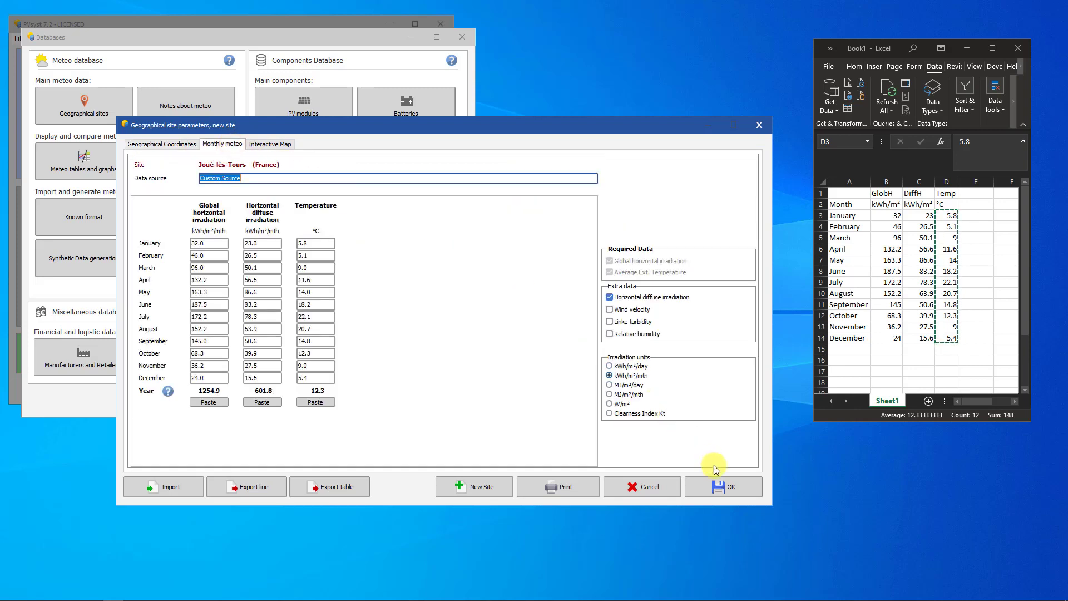
pyautogui.click(717, 485)
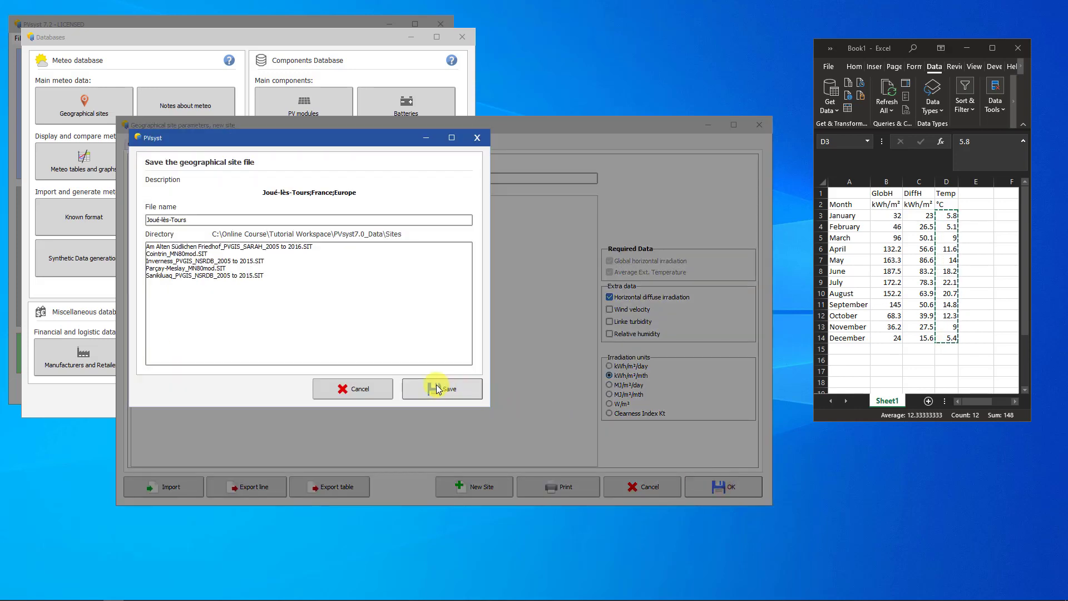
pyautogui.click(250, 220)
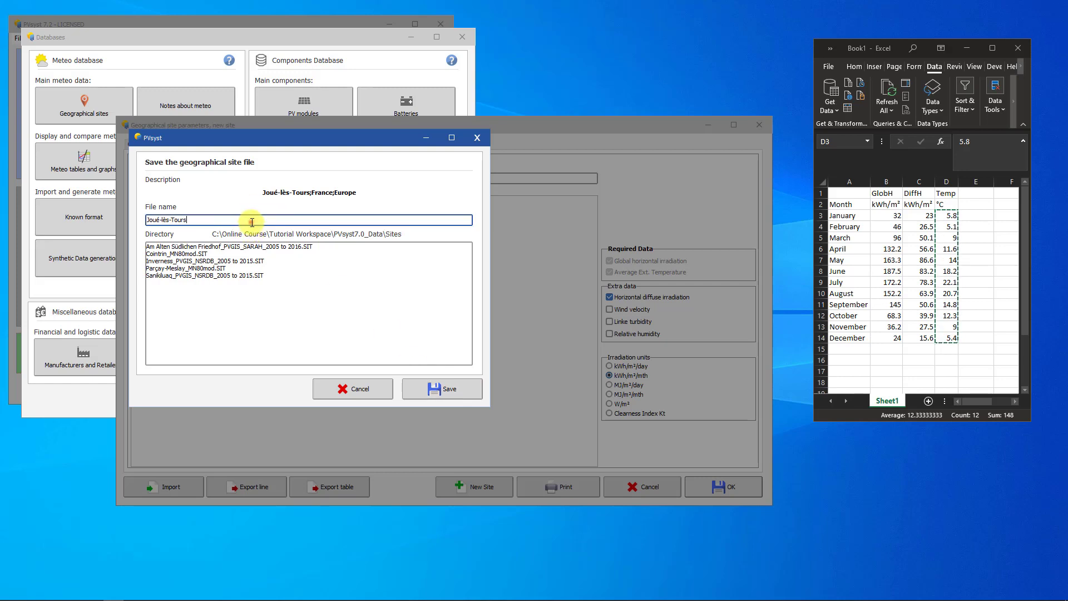
pyautogui.doubleClick(250, 219)
pyautogui.write('Tours Tut')
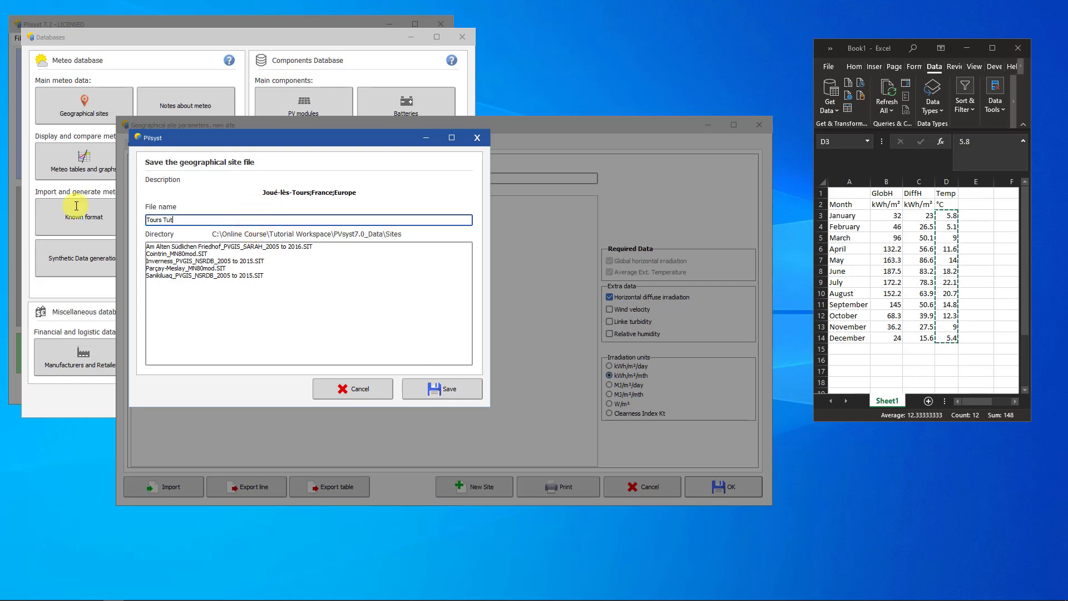
pyautogui.write('orial Site')
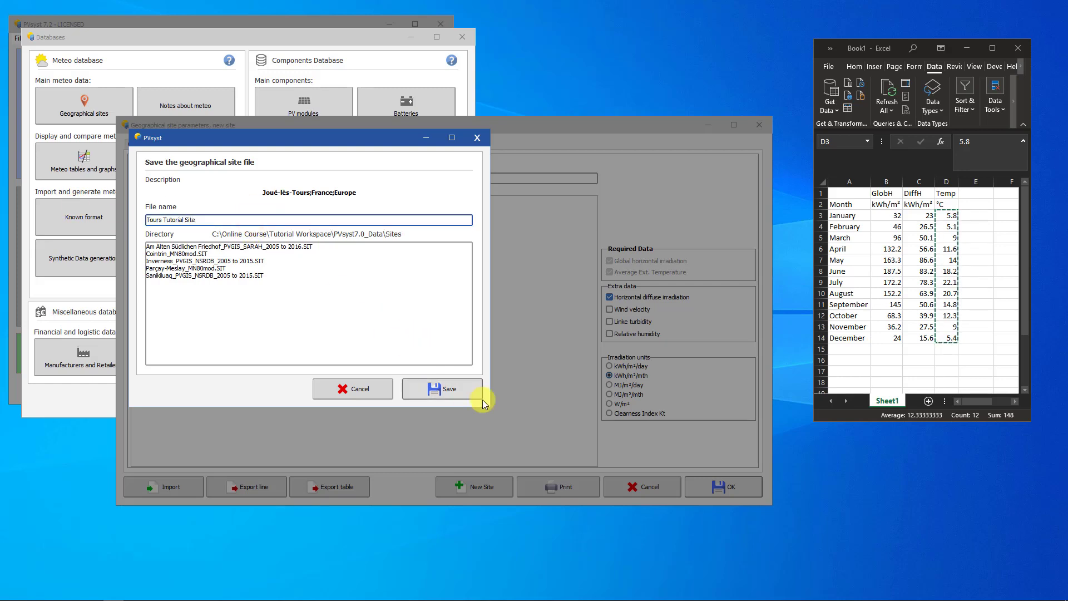
pyautogui.click(468, 393)
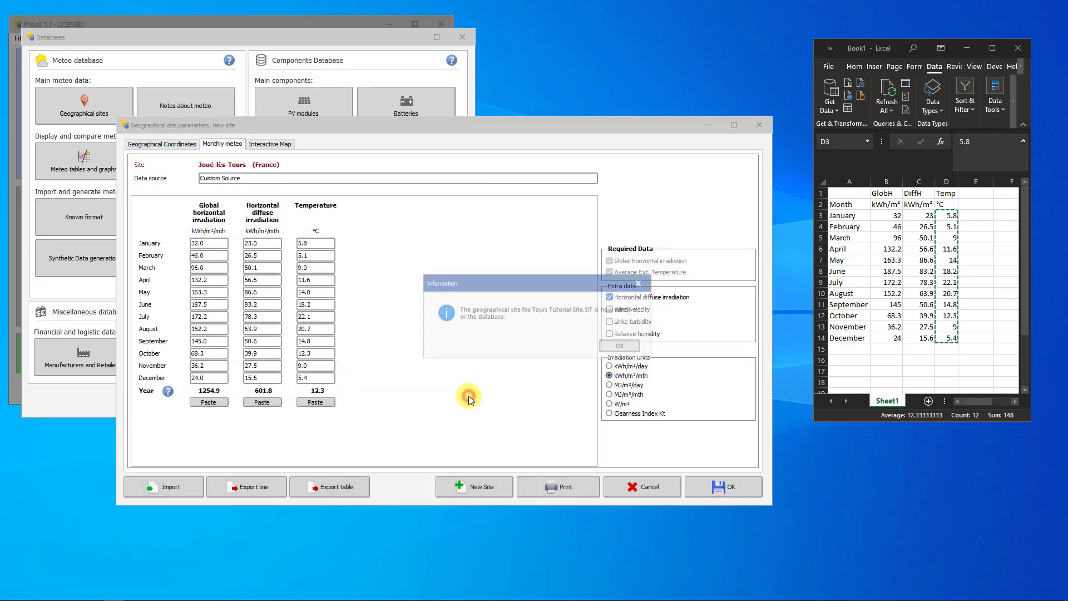
pyautogui.click(632, 346)
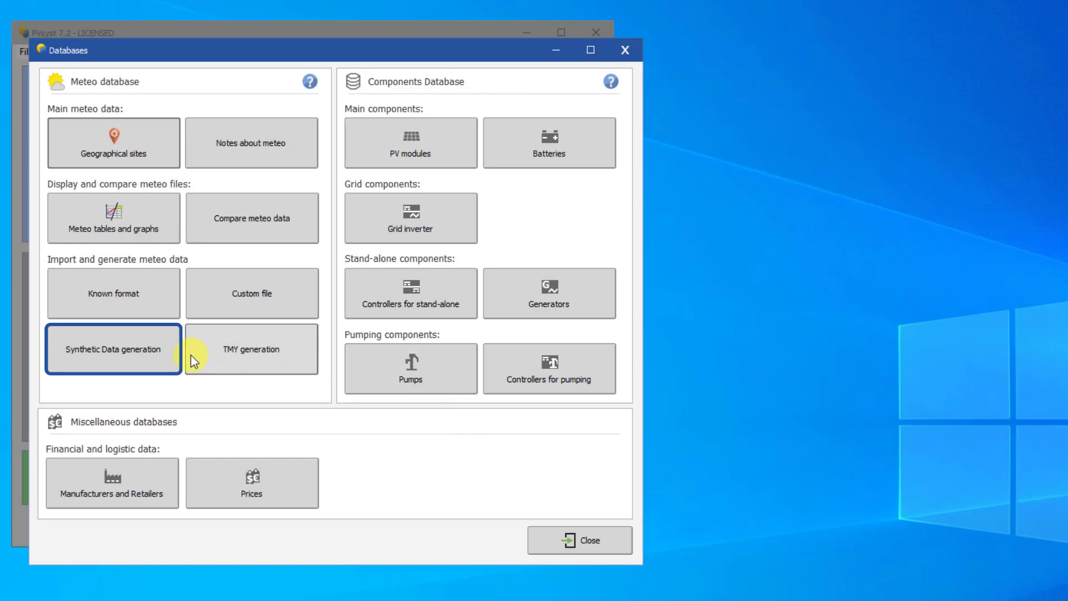
# - Start synthetic data generation with the French site Joué-lès-Tours from Custom Source as the monthly source data
pyautogui.click(155, 353)
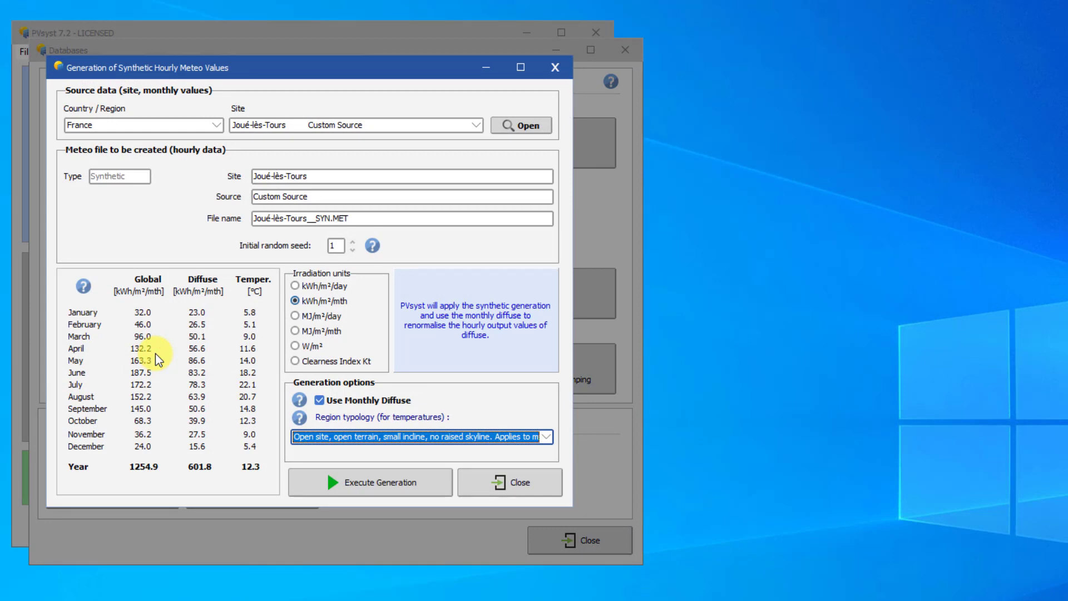
pyautogui.click(475, 124)
pyautogui.click(476, 140)
pyautogui.click(476, 139)
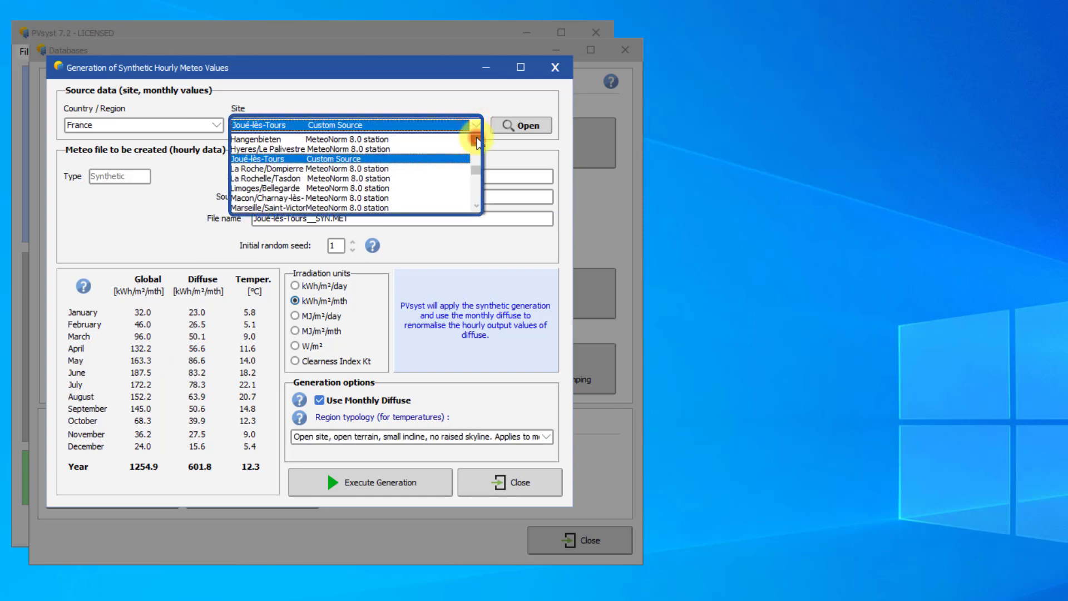
pyautogui.click(476, 140)
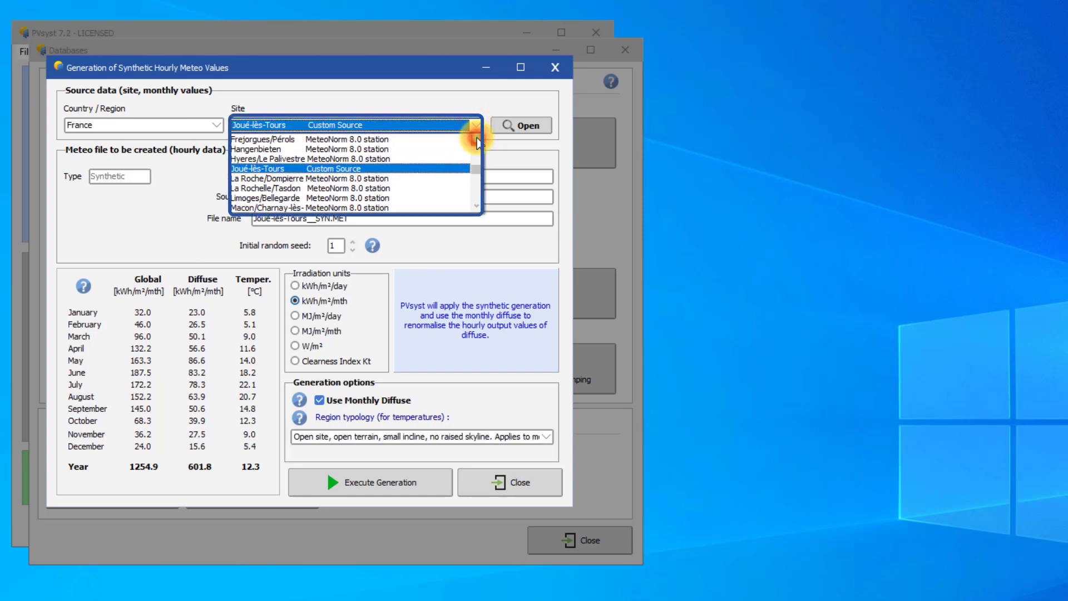
pyautogui.click(408, 168)
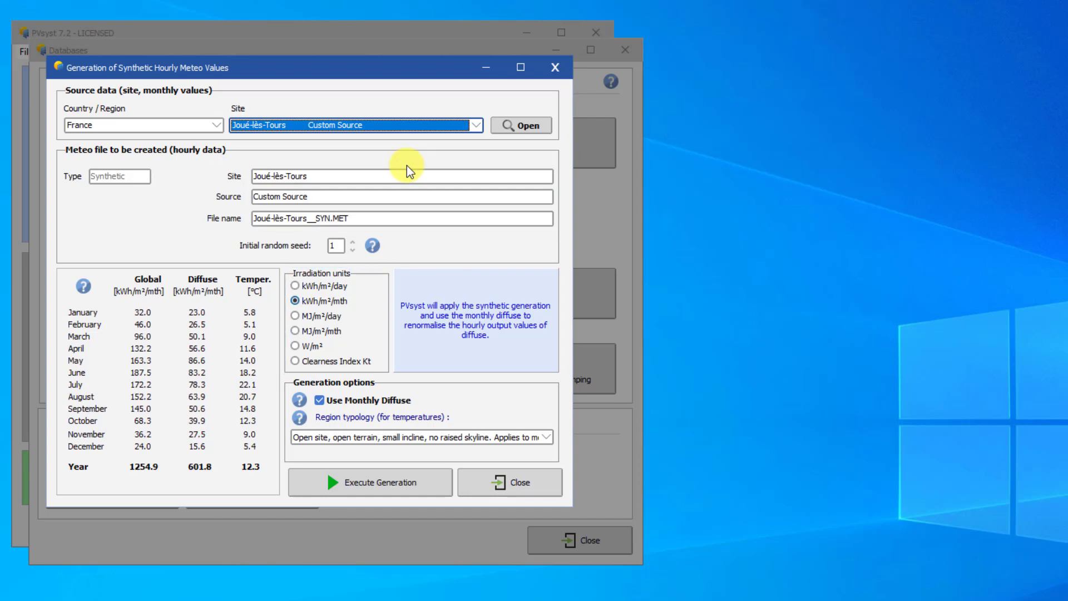
# - Generate the synthetic hourly file Joué-lès-Tours__SYN.MET with the open site, open terrain region typology
pyautogui.click(408, 218)
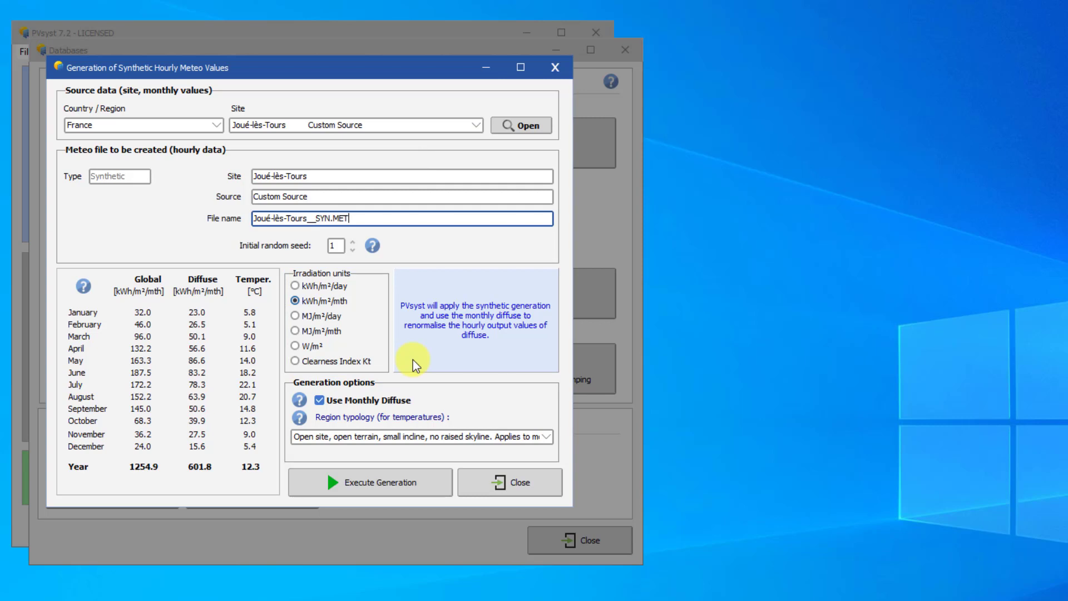
pyautogui.click(545, 436)
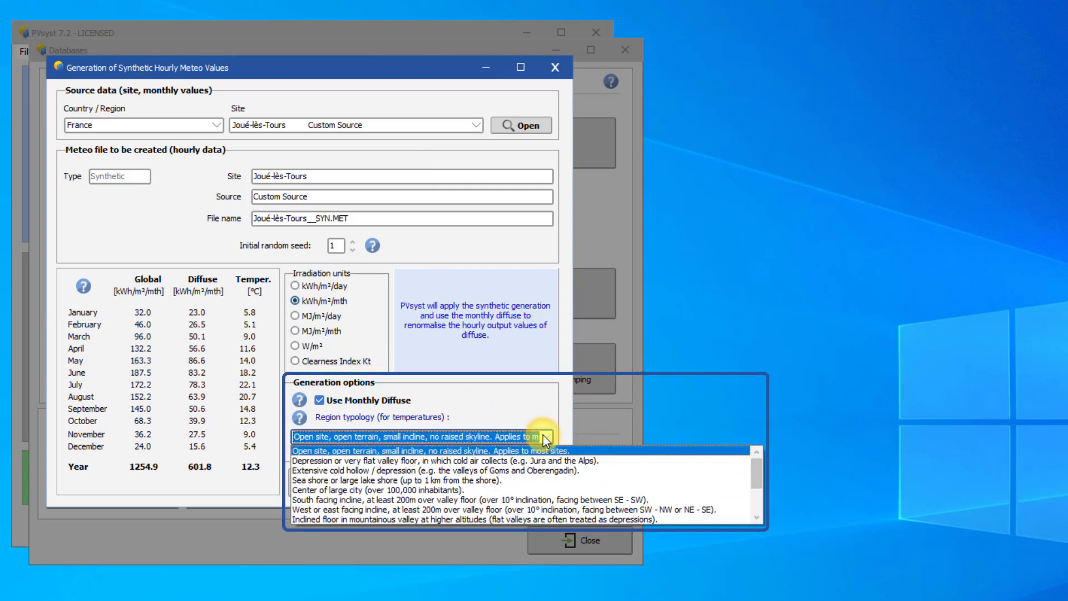
pyautogui.click(546, 439)
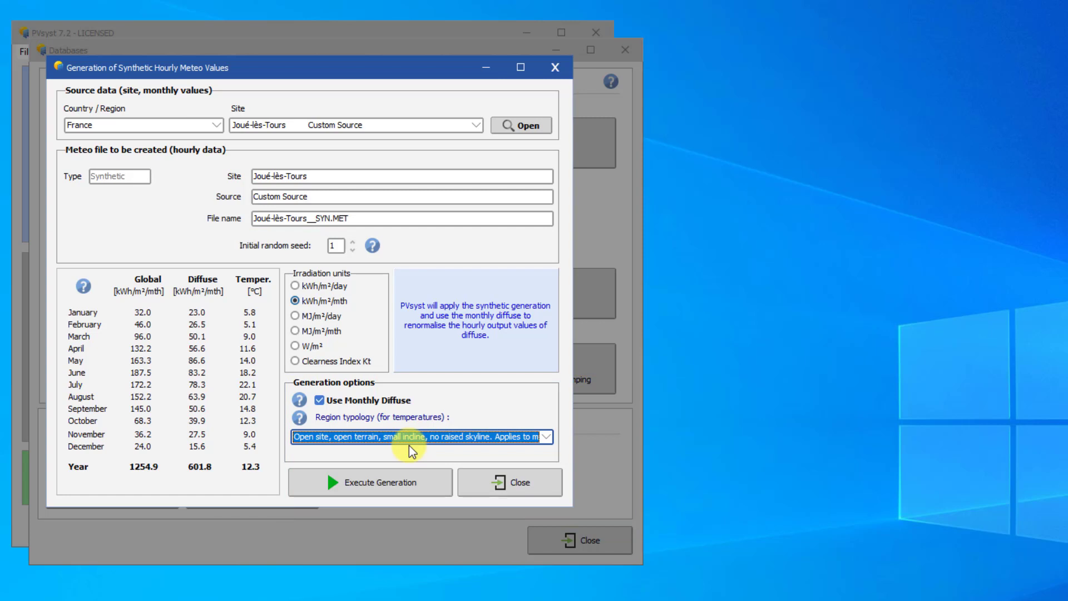
pyautogui.click(388, 479)
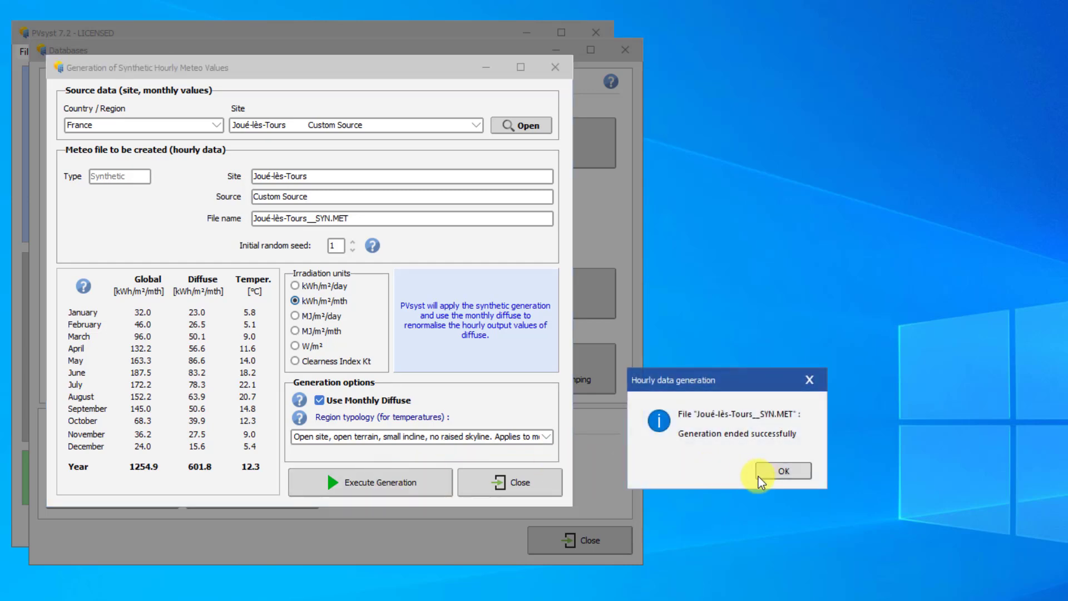
pyautogui.click(765, 474)
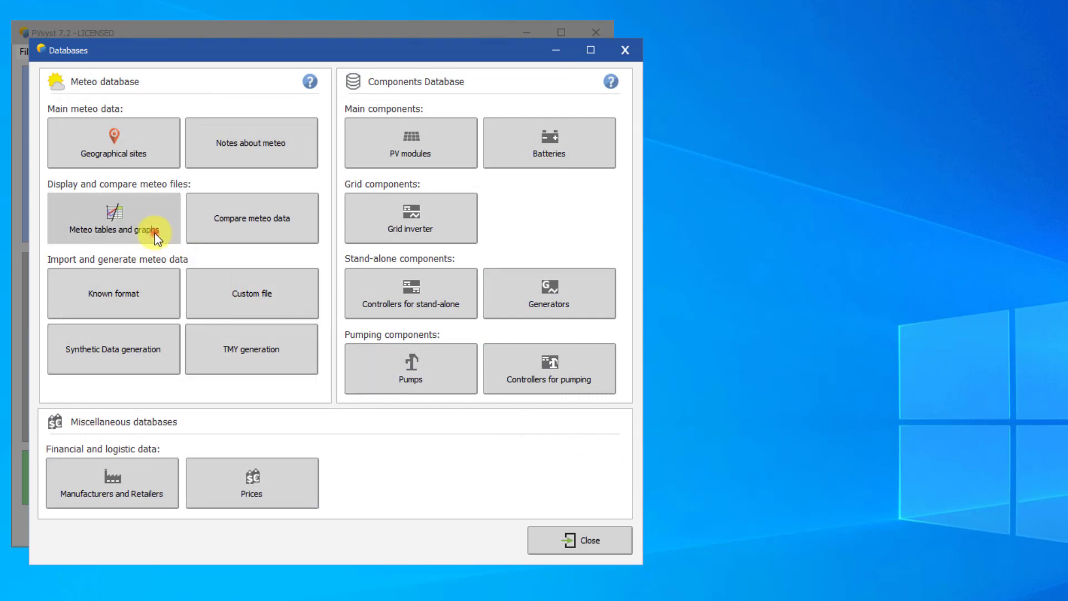
# - Check the data quality of the Joué-lès-Tours__SYN.MET meteo file
pyautogui.click(154, 232)
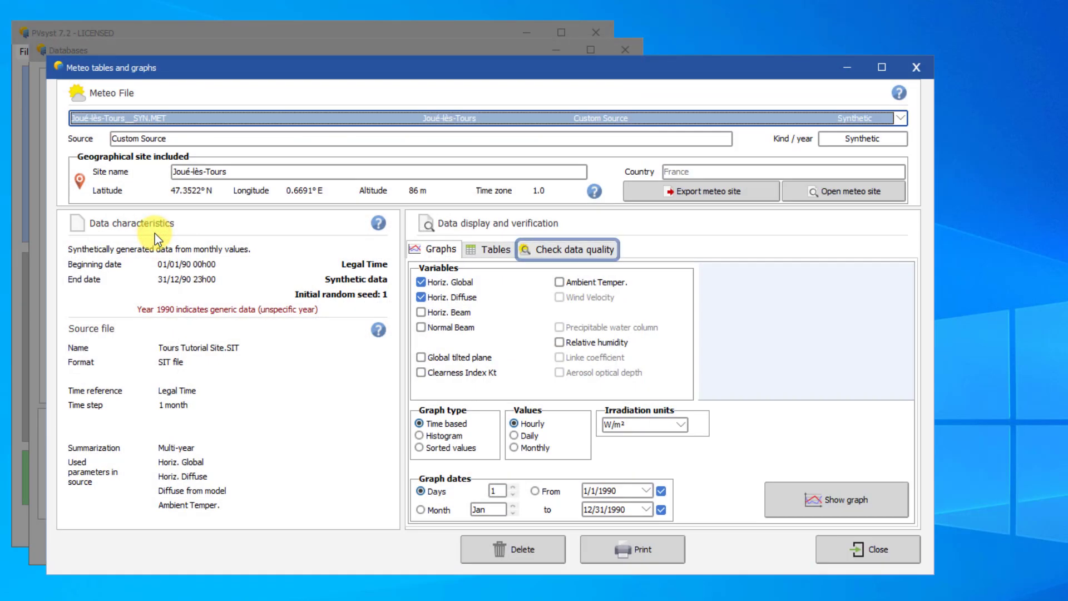
pyautogui.click(525, 254)
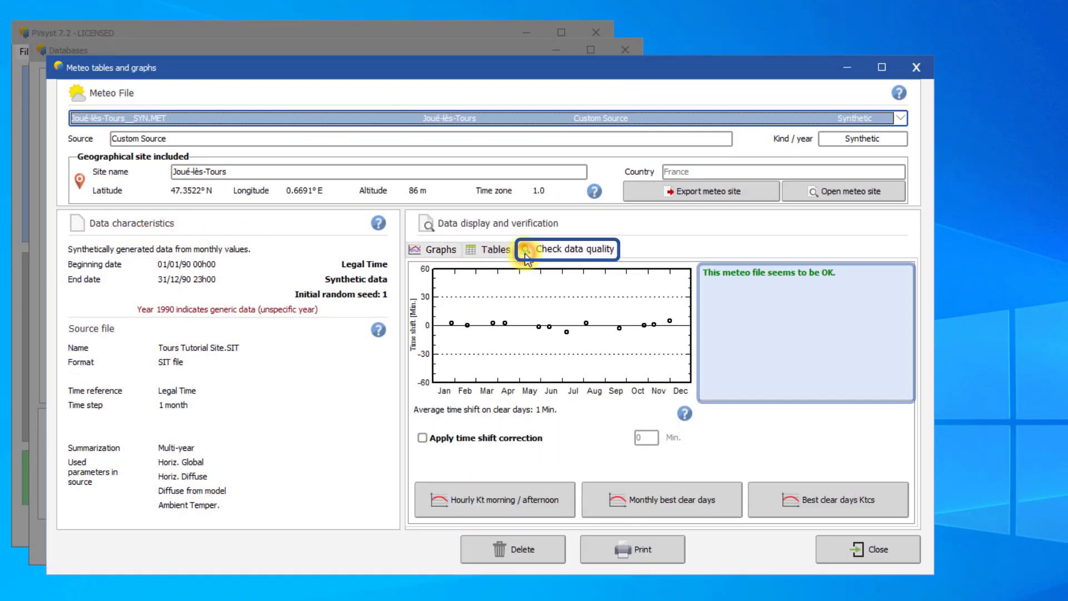